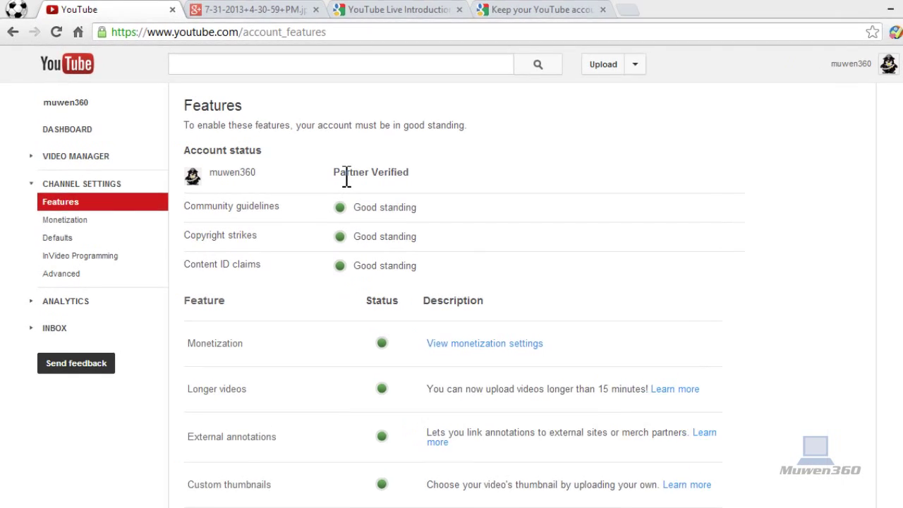
Select the Features page's web address, then deselect it.
{"action": "left_click", "coordinate": [319, 167]}
{"action": "left_click", "coordinate": [536, 260]}
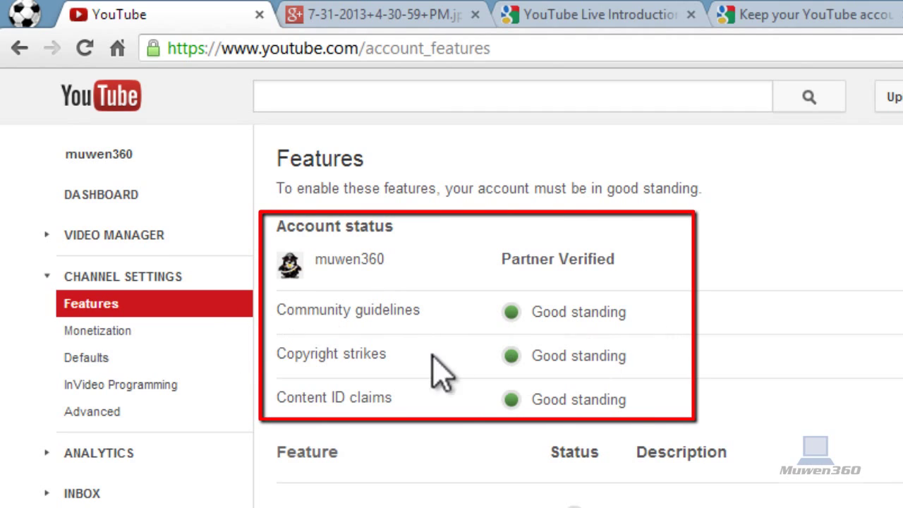
{"action": "left_click", "coordinate": [340, 50]}
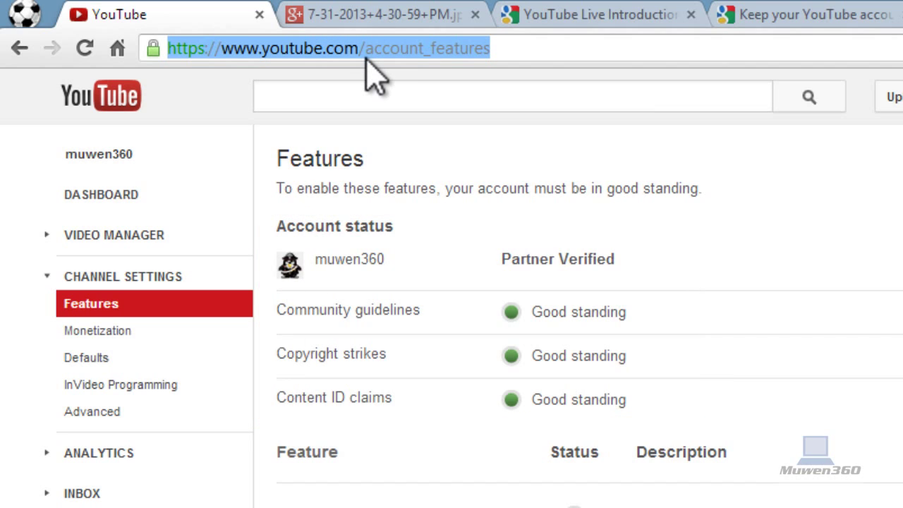
{"action": "left_click", "coordinate": [430, 316]}
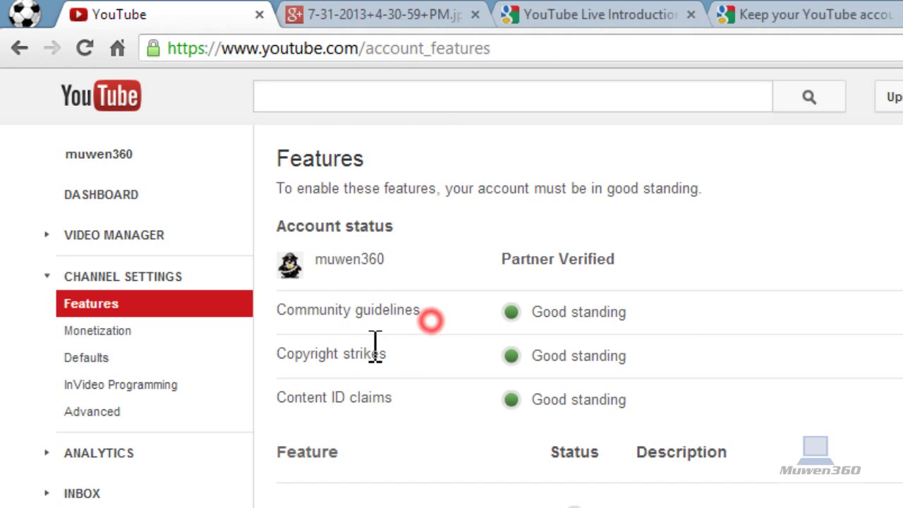
Highlight the Community guidelines, Copyright strikes and Content ID claims Good standing rows.
{"action": "left_click", "coordinate": [274, 313]}
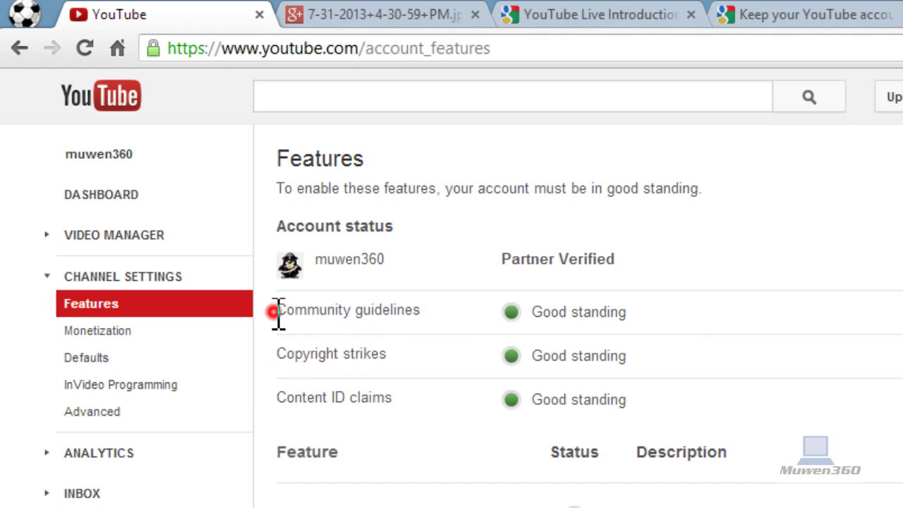
{"action": "left_click_drag", "start_coordinate": [355, 312], "coordinate": [571, 323]}
{"action": "left_click_drag", "start_coordinate": [643, 326], "coordinate": [496, 322]}
{"action": "left_click", "coordinate": [313, 322]}
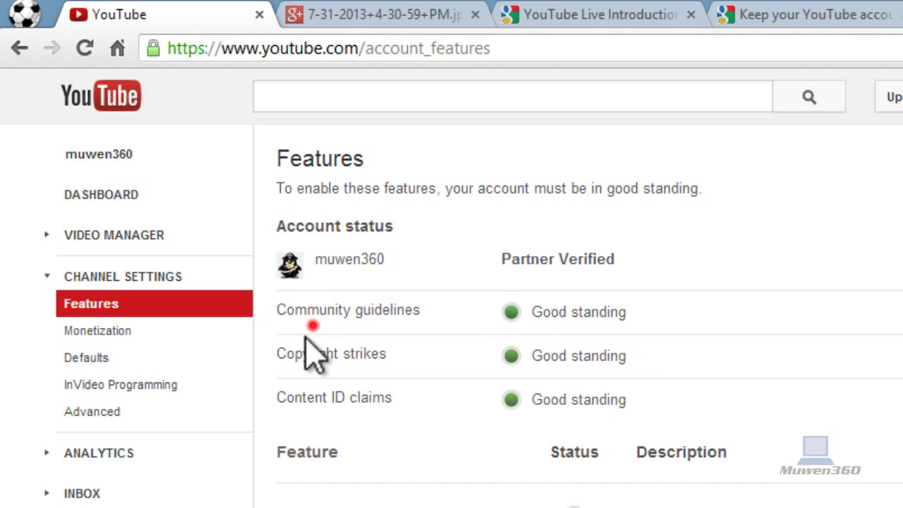
{"action": "left_click", "coordinate": [276, 355]}
{"action": "mouse_move", "coordinate": [497, 356]}
{"action": "left_mouse_down"}
{"action": "mouse_move", "coordinate": [487, 391]}
{"action": "mouse_move", "coordinate": [655, 339]}
{"action": "left_mouse_up"}
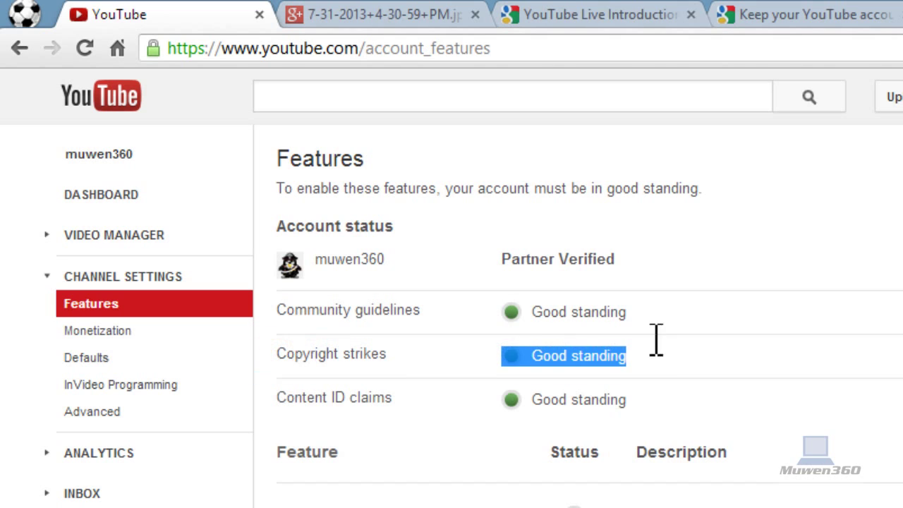
{"action": "left_click", "coordinate": [651, 338]}
{"action": "mouse_move", "coordinate": [664, 411]}
{"action": "left_mouse_down"}
{"action": "mouse_move", "coordinate": [367, 398]}
{"action": "mouse_move", "coordinate": [410, 393]}
{"action": "left_mouse_up"}
{"action": "left_click", "coordinate": [533, 374]}
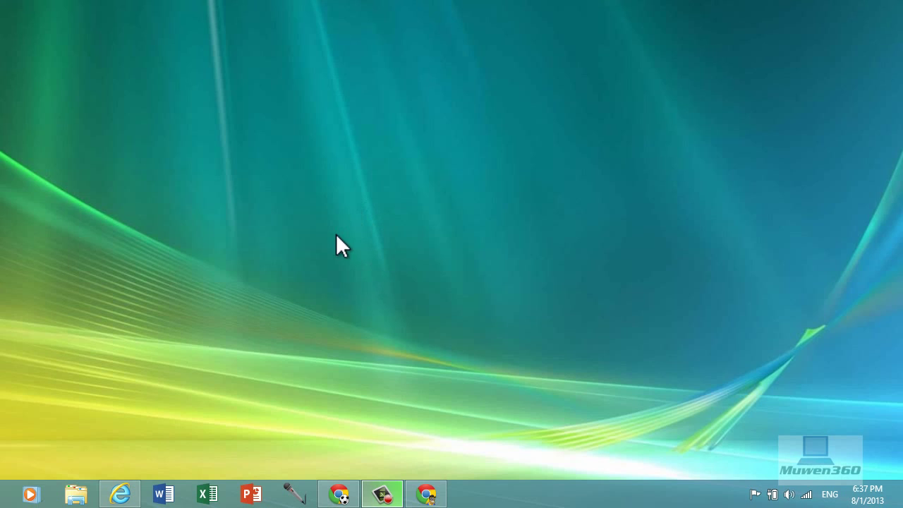
Restore the YouTube browser and reach the uploaded videos list through the account menu.
{"action": "left_click", "coordinate": [340, 494]}
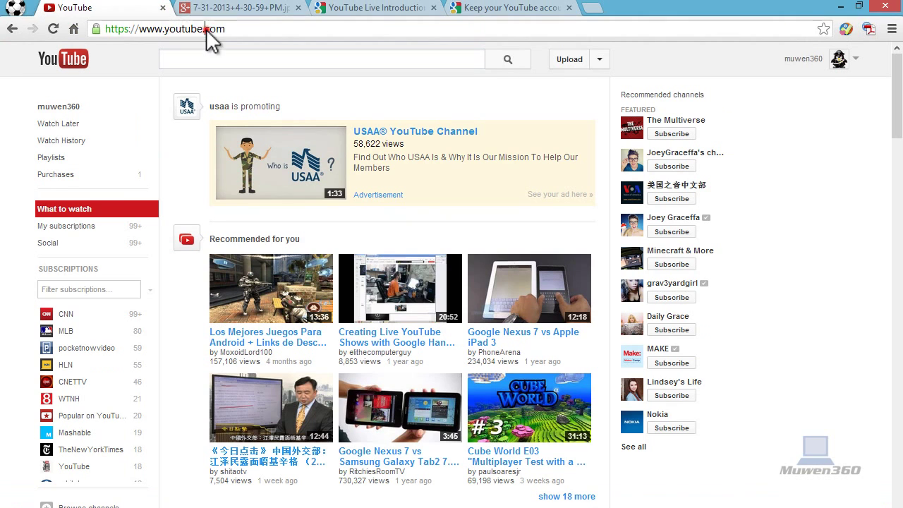
{"action": "left_click", "coordinate": [206, 30]}
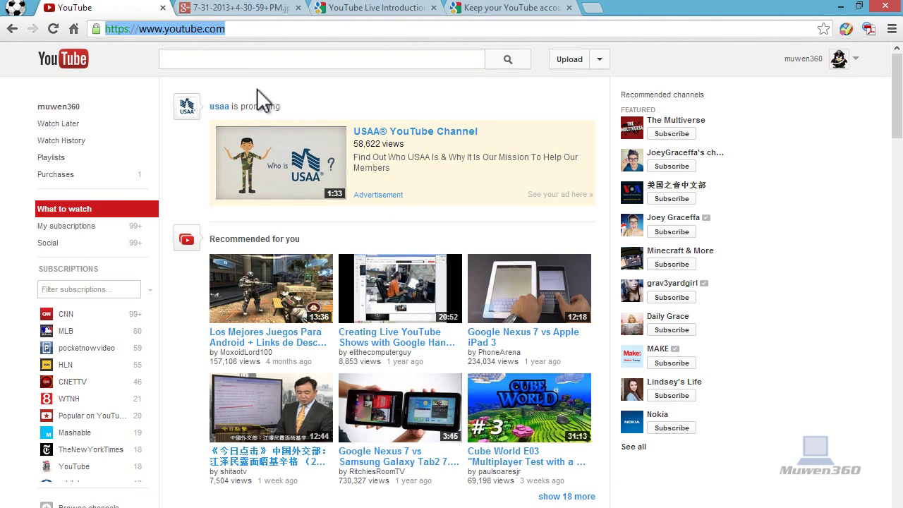
{"action": "left_click", "coordinate": [256, 89]}
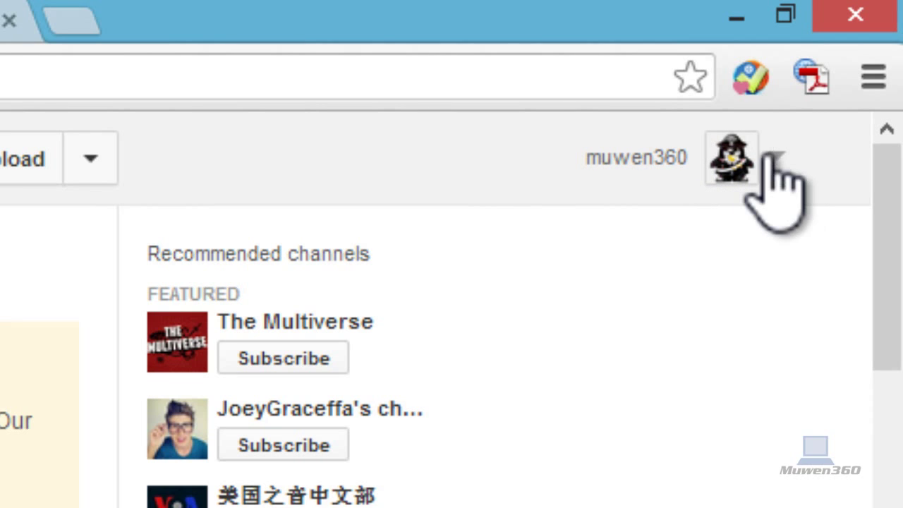
{"action": "left_click", "coordinate": [736, 166]}
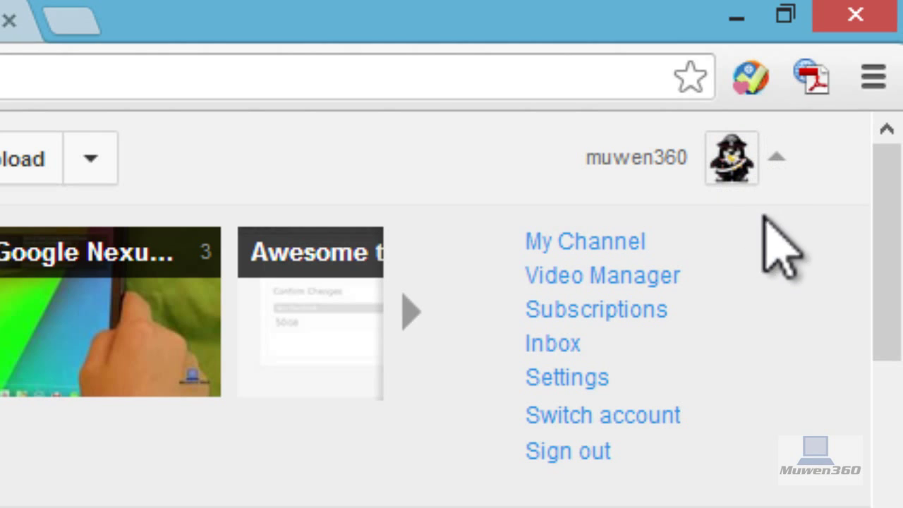
{"action": "left_click", "coordinate": [575, 275]}
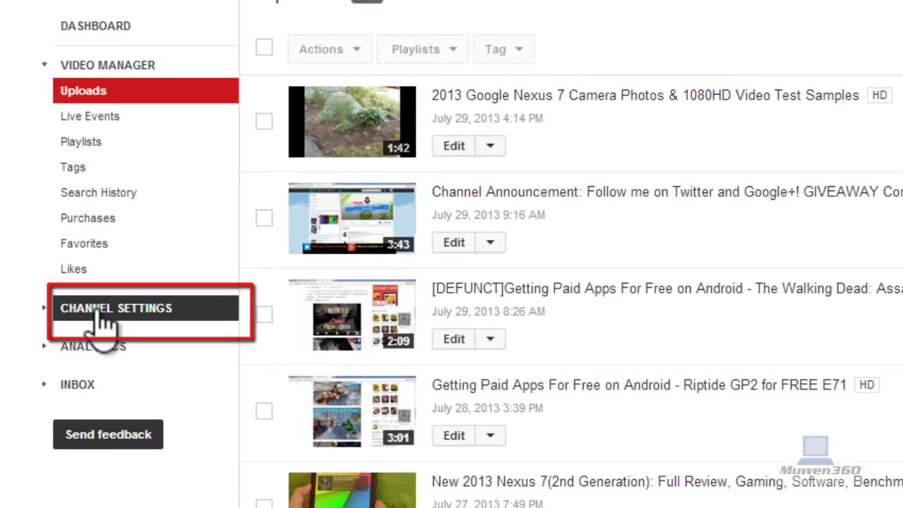
Open the channel Features page and highlight the Live events row with its green dot.
{"action": "left_click", "coordinate": [98, 314]}
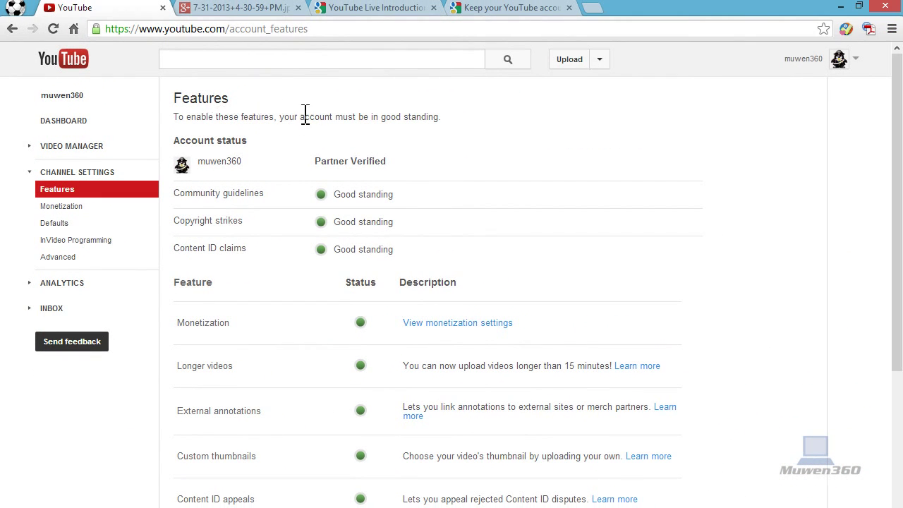
{"action": "scroll", "coordinate": [341, 233], "scroll_direction": "down", "scroll_amount": 3}
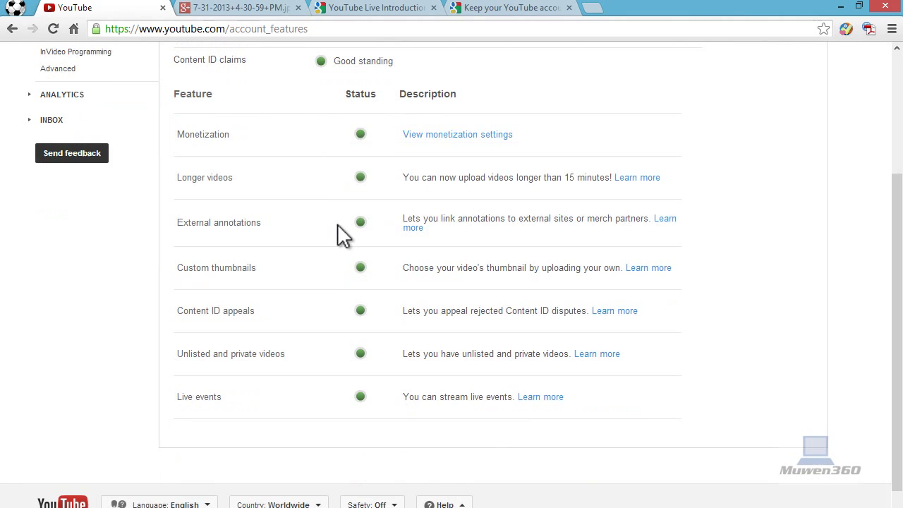
{"action": "scroll", "coordinate": [343, 236], "scroll_direction": "up", "scroll_amount": 1}
{"action": "scroll", "coordinate": [341, 268], "scroll_direction": "down", "scroll_amount": 2}
{"action": "mouse_move", "coordinate": [178, 396]}
{"action": "left_mouse_down"}
{"action": "mouse_move", "coordinate": [356, 407]}
{"action": "mouse_move", "coordinate": [710, 454]}
{"action": "left_mouse_up"}
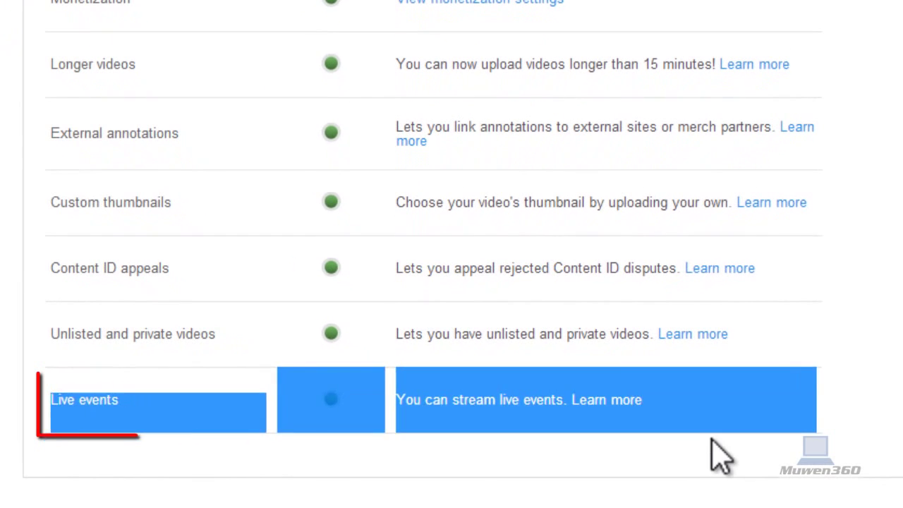
{"action": "left_click", "coordinate": [698, 449]}
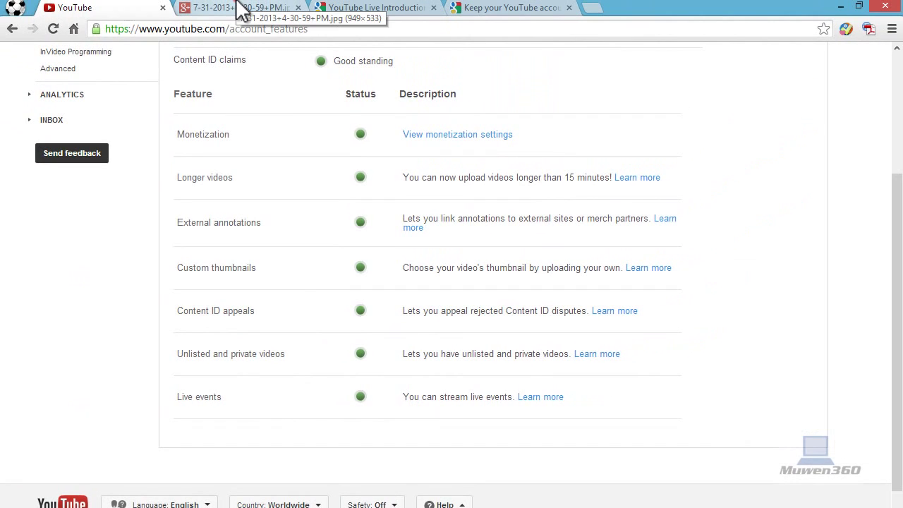
{"action": "left_click", "coordinate": [240, 10]}
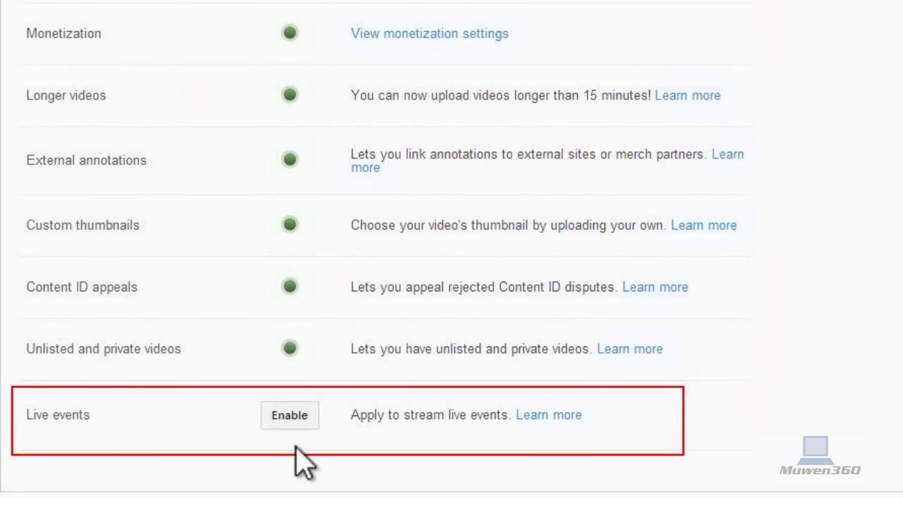
{"action": "left_click", "coordinate": [301, 413]}
{"action": "left_click", "coordinate": [294, 422]}
{"action": "left_click", "coordinate": [279, 416]}
{"action": "left_click", "coordinate": [303, 427]}
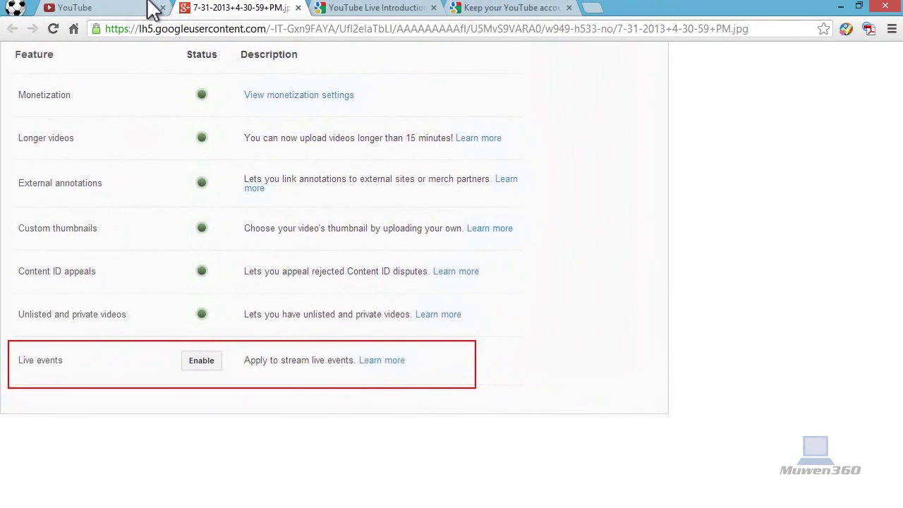
{"action": "left_click", "coordinate": [152, 9]}
{"action": "left_click", "coordinate": [267, 31]}
{"action": "left_click", "coordinate": [333, 28]}
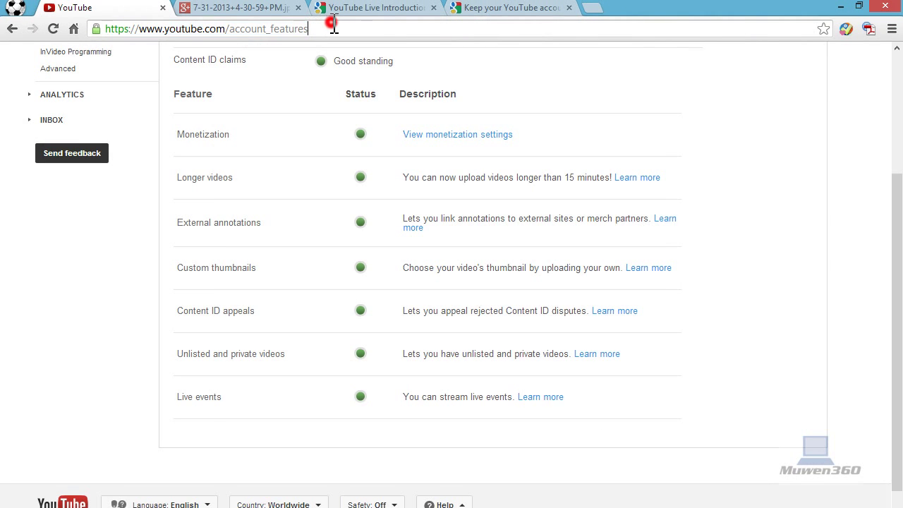
{"action": "left_click_drag", "start_coordinate": [333, 29], "coordinate": [85, 28]}
{"action": "left_click", "coordinate": [183, 32]}
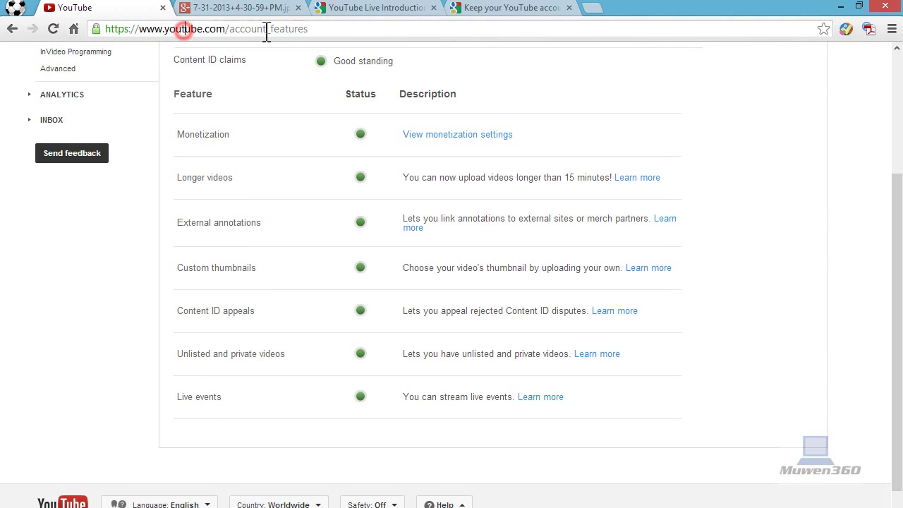
{"action": "mouse_move", "coordinate": [179, 397]}
{"action": "left_mouse_down"}
{"action": "mouse_move", "coordinate": [403, 391]}
{"action": "mouse_move", "coordinate": [712, 401]}
{"action": "left_mouse_up"}
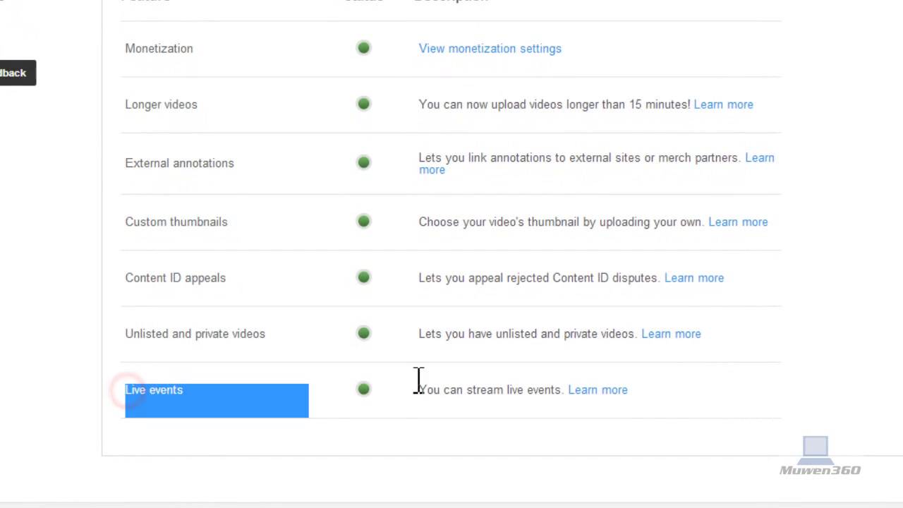
{"action": "left_click", "coordinate": [724, 401]}
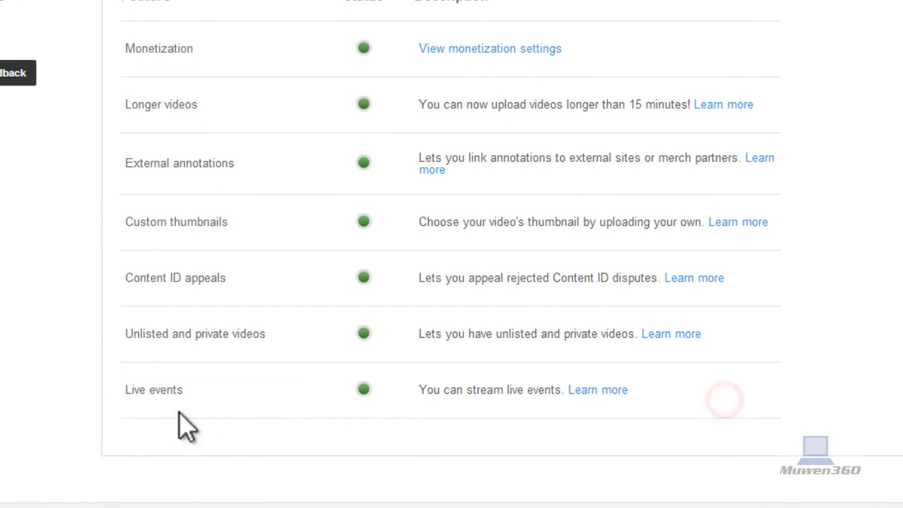
{"action": "left_click", "coordinate": [365, 390]}
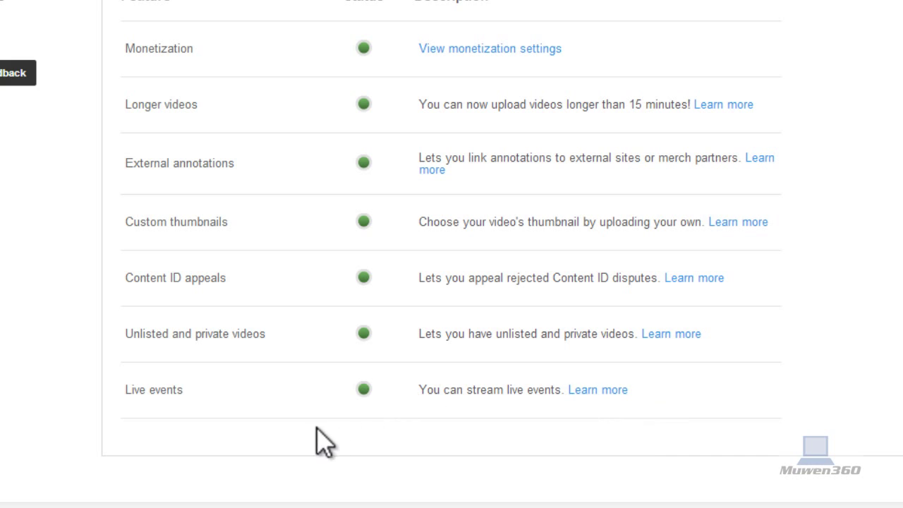
{"action": "scroll", "coordinate": [307, 422], "scroll_direction": "up", "scroll_amount": 3}
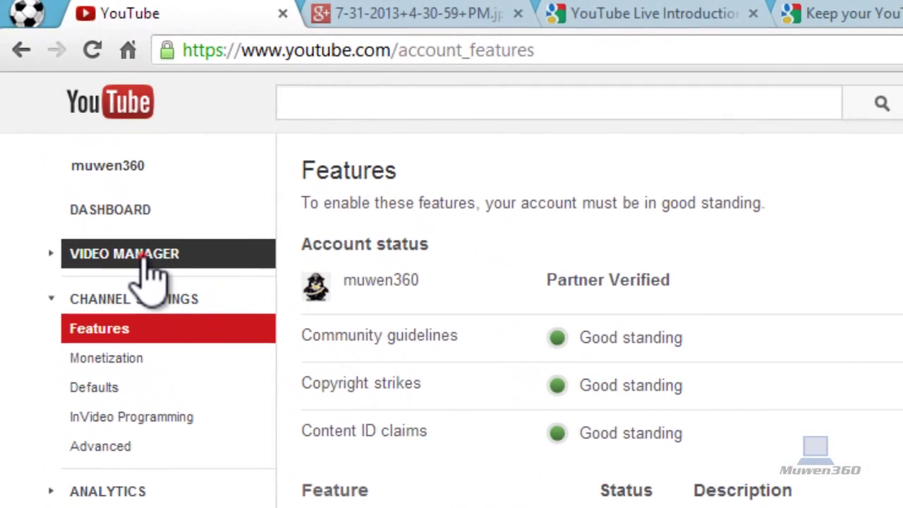
{"action": "left_click", "coordinate": [83, 147]}
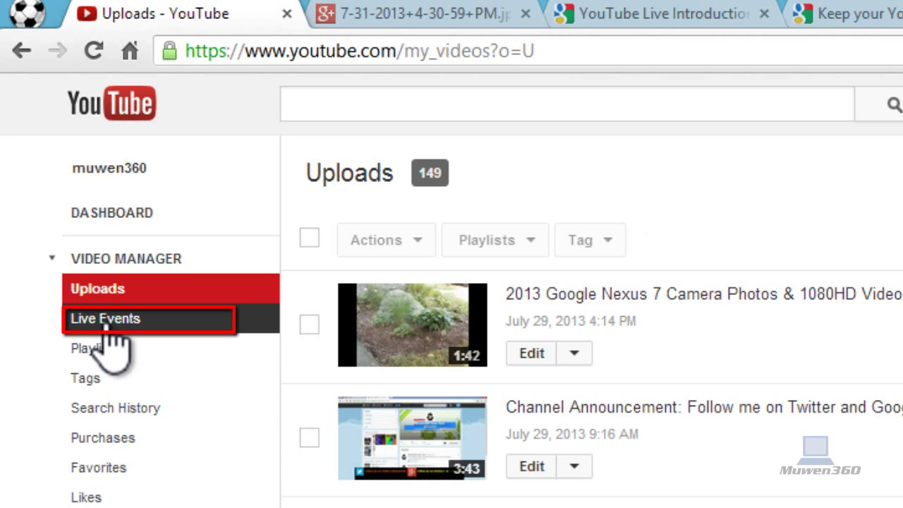
{"action": "left_click", "coordinate": [106, 325]}
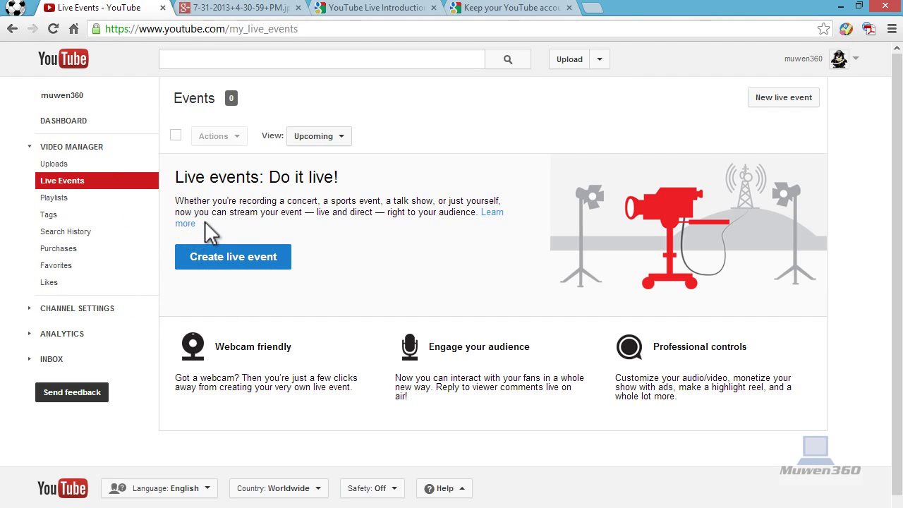
{"action": "left_click", "coordinate": [98, 309]}
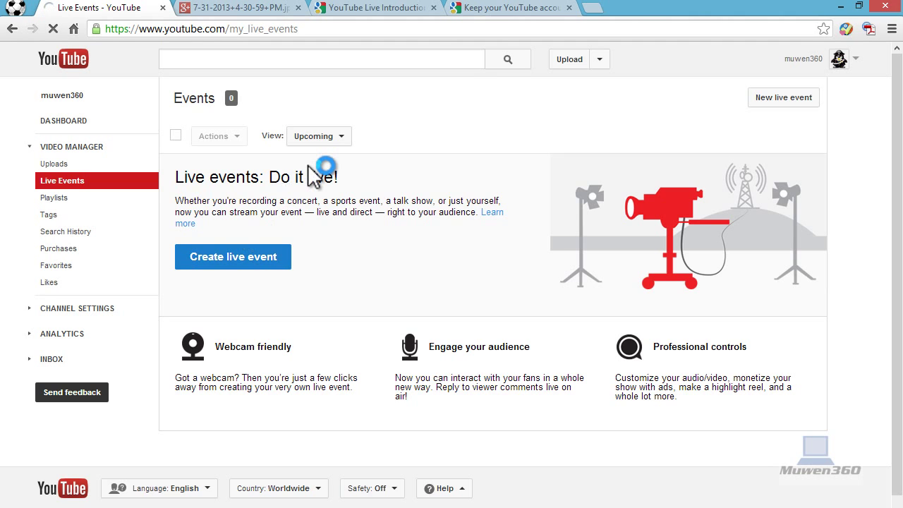
{"action": "scroll", "coordinate": [307, 298], "scroll_direction": "down", "scroll_amount": 4}
{"action": "scroll", "coordinate": [307, 298], "scroll_direction": "down", "scroll_amount": 1}
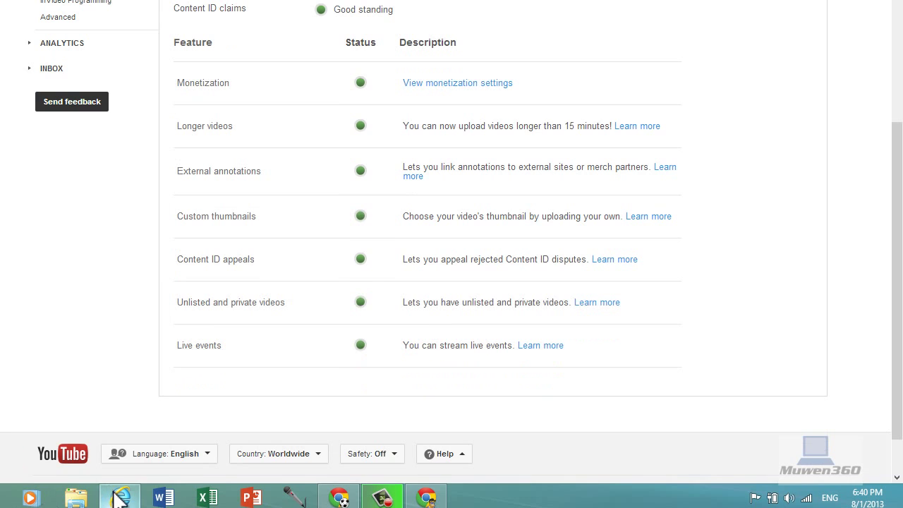
In the other browser window, check the grey not-eligible Live events row, then reload with F5.
{"action": "left_click", "coordinate": [117, 431]}
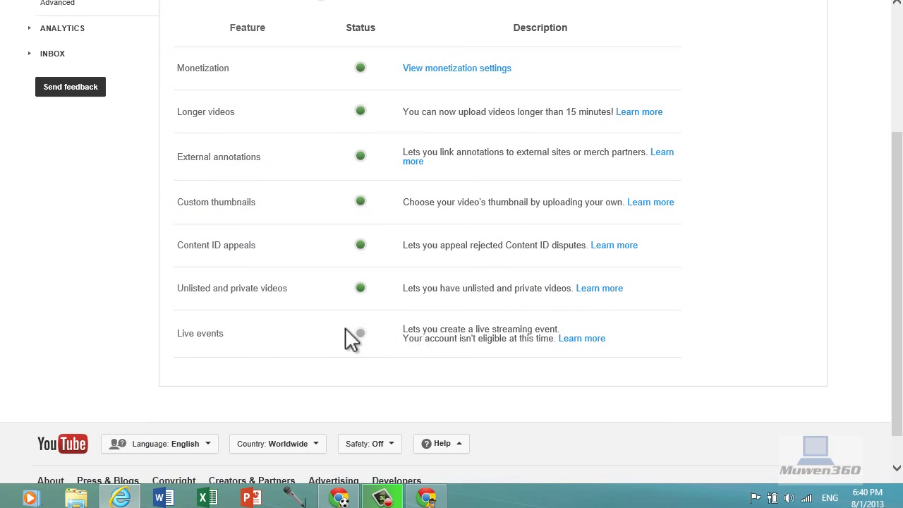
{"action": "left_click_drag", "start_coordinate": [176, 326], "coordinate": [563, 346]}
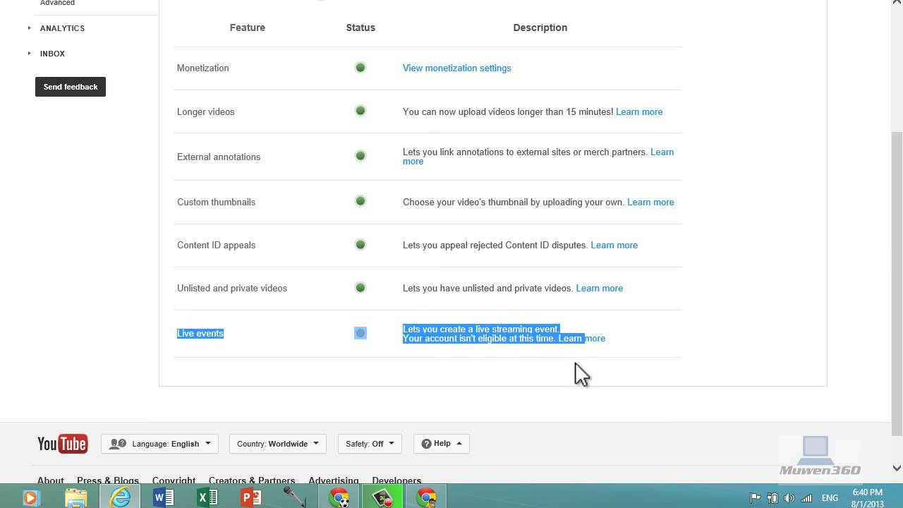
{"action": "left_click", "coordinate": [475, 350]}
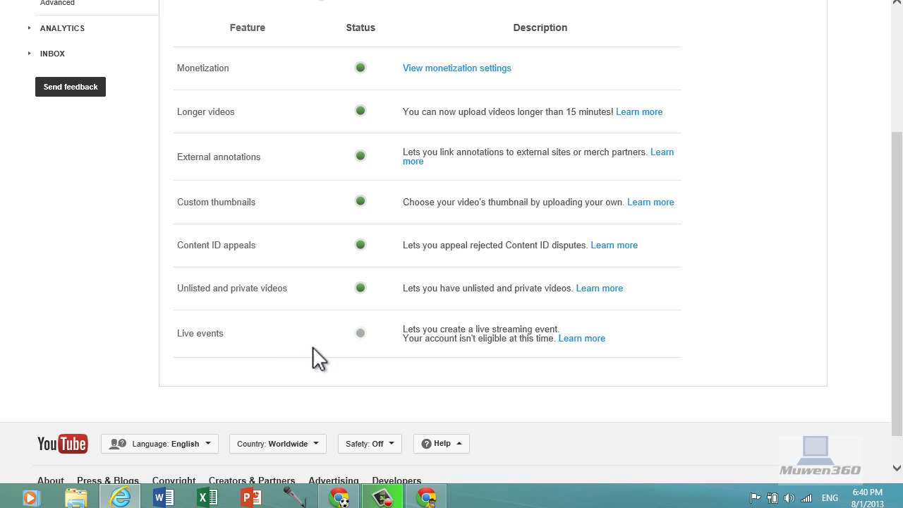
{"action": "left_click_drag", "start_coordinate": [226, 338], "coordinate": [560, 346]}
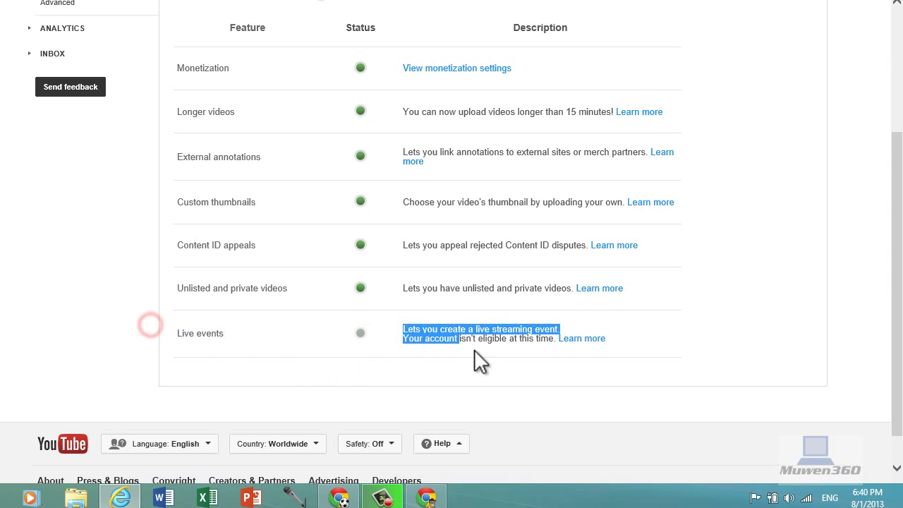
{"action": "left_click", "coordinate": [447, 328]}
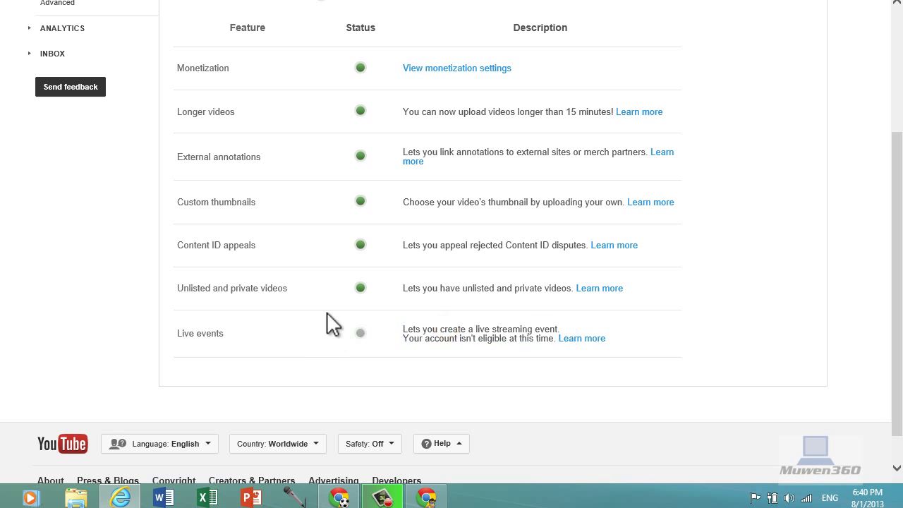
{"action": "left_click", "coordinate": [362, 334]}
{"action": "left_click_drag", "start_coordinate": [441, 327], "coordinate": [528, 344]}
{"action": "left_click", "coordinate": [558, 349]}
{"action": "key", "text": "F5"}
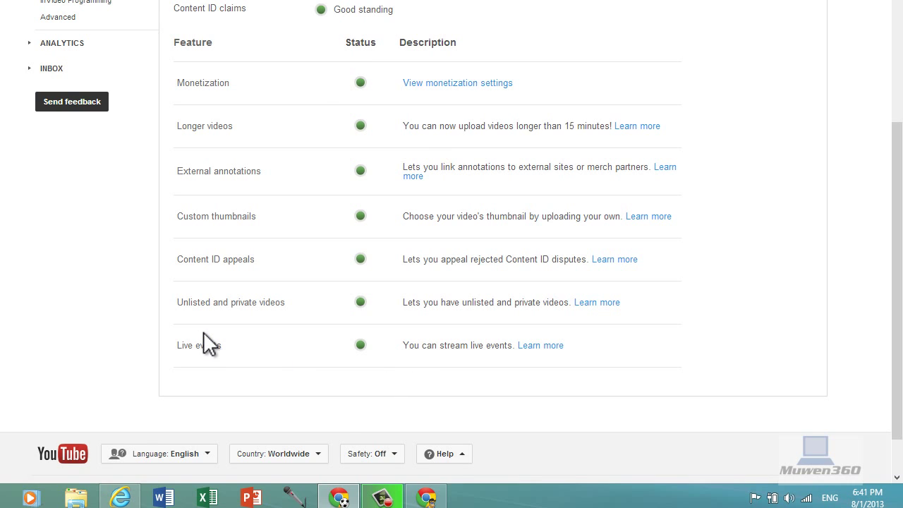
Scroll the Features page to confirm Live events is green, then show the desktop.
{"action": "scroll", "coordinate": [203, 333], "scroll_direction": "up", "scroll_amount": 3}
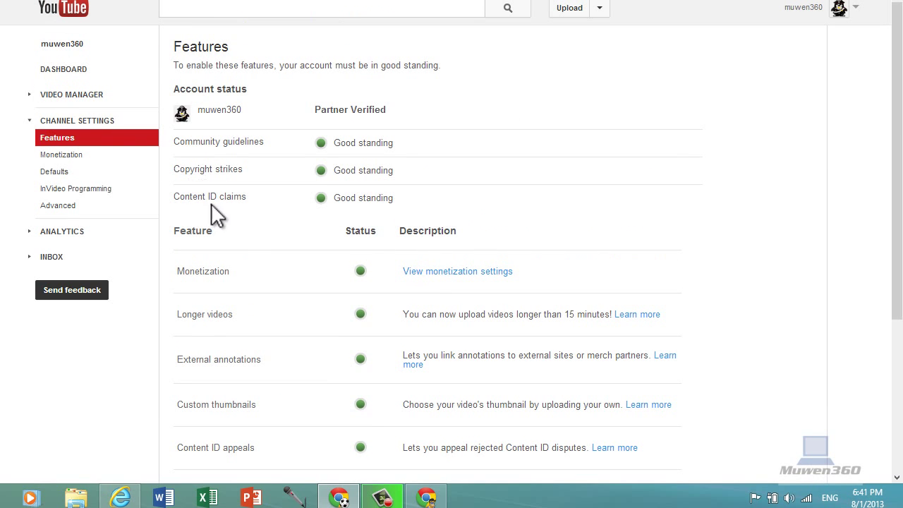
{"action": "scroll", "coordinate": [257, 249], "scroll_direction": "down", "scroll_amount": 3}
{"action": "scroll", "coordinate": [258, 268], "scroll_direction": "down", "scroll_amount": 1}
{"action": "scroll", "coordinate": [258, 276], "scroll_direction": "up", "scroll_amount": 3}
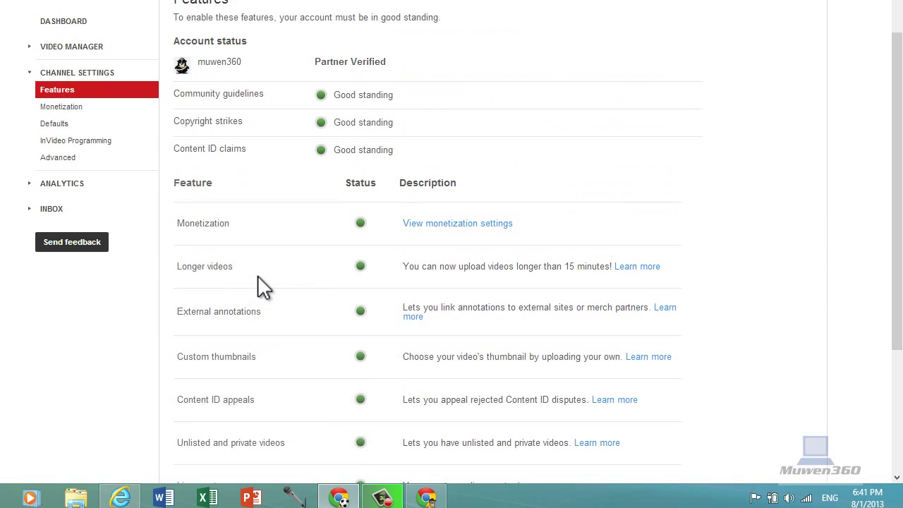
{"action": "scroll", "coordinate": [261, 278], "scroll_direction": "down", "scroll_amount": 3}
{"action": "scroll", "coordinate": [265, 268], "scroll_direction": "up", "scroll_amount": 2}
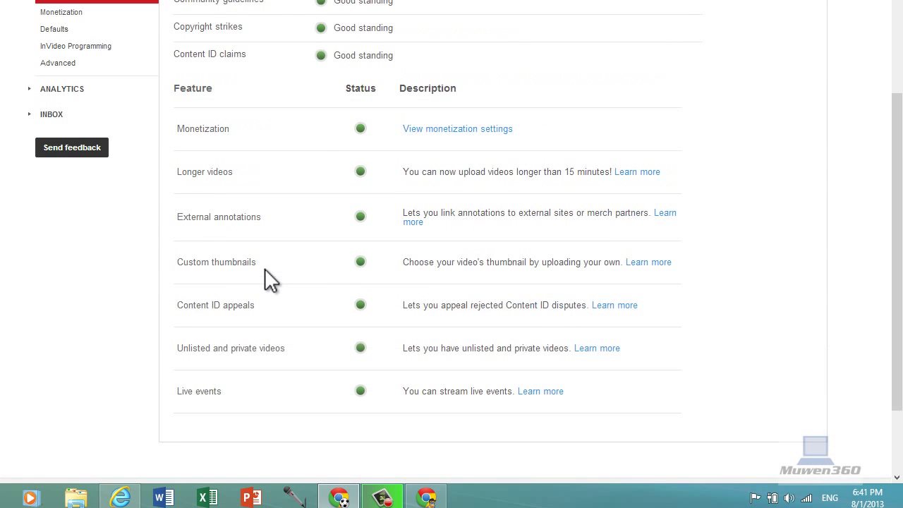
{"action": "scroll", "coordinate": [265, 268], "scroll_direction": "up", "scroll_amount": 1}
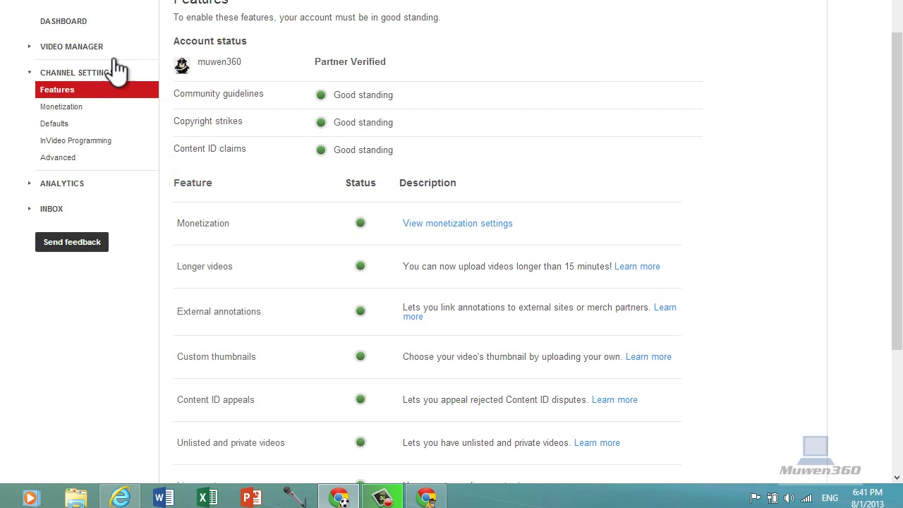
{"action": "scroll", "coordinate": [449, 254], "scroll_direction": "down", "scroll_amount": 3}
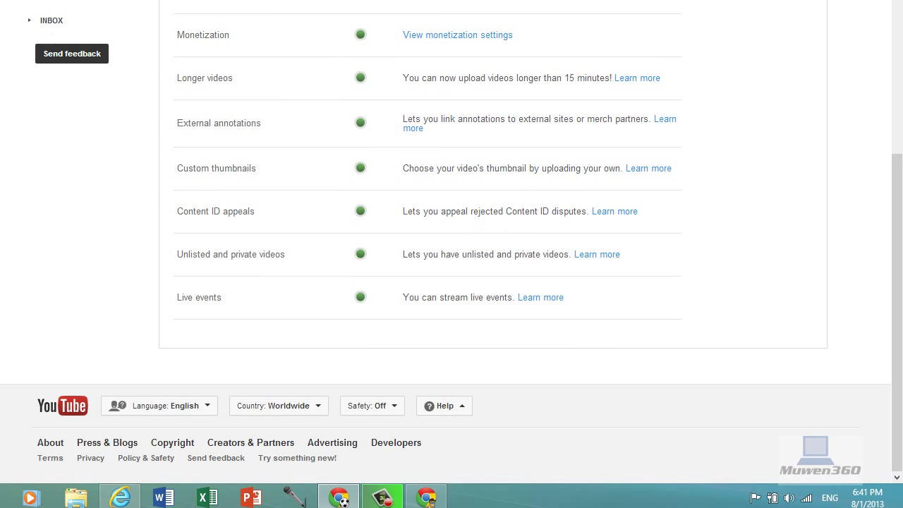
{"action": "key", "text": "super+d"}
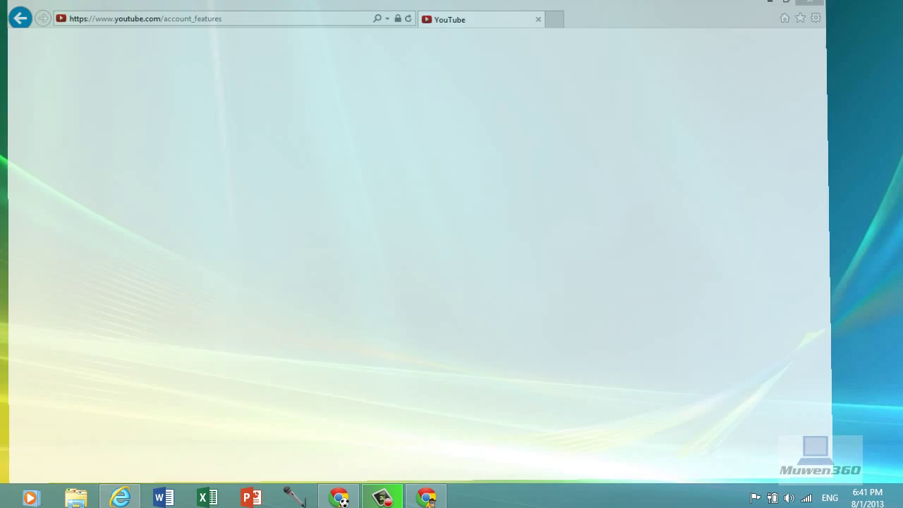